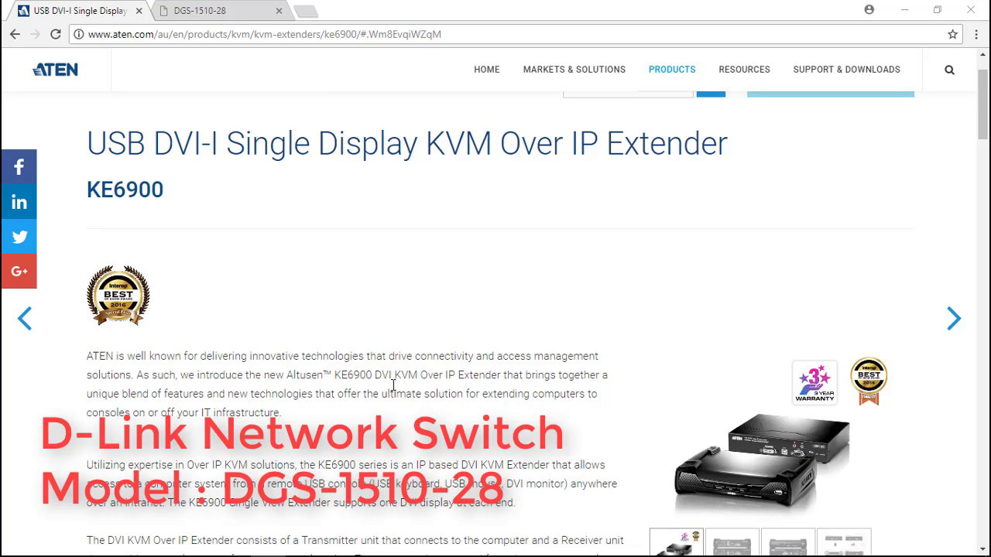
Switch from the ATEN KE6900 product page to the DGS-1510-28 switch's Port Settings tab
{"action": "left_click", "coordinate": [236, 11]}
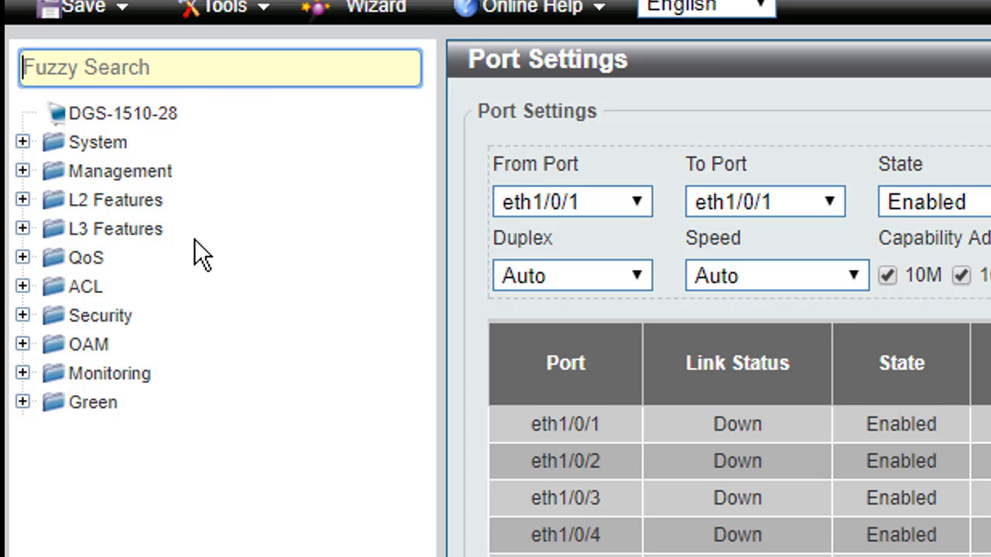
Under L2 Features > L2 Multicast Control, set IGMP Snooping Global State to Enabled and apply
{"action": "left_click", "coordinate": [155, 203]}
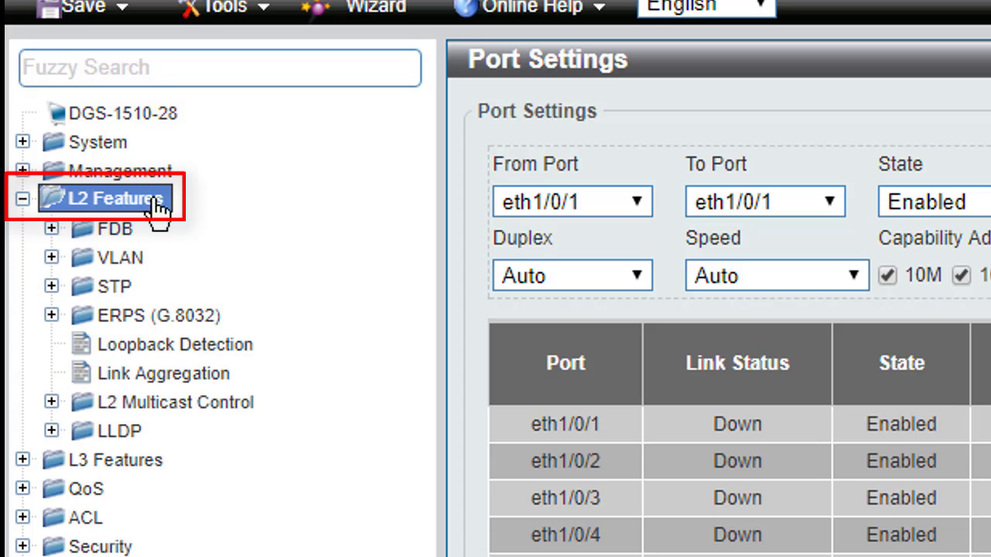
{"action": "left_click", "coordinate": [237, 410]}
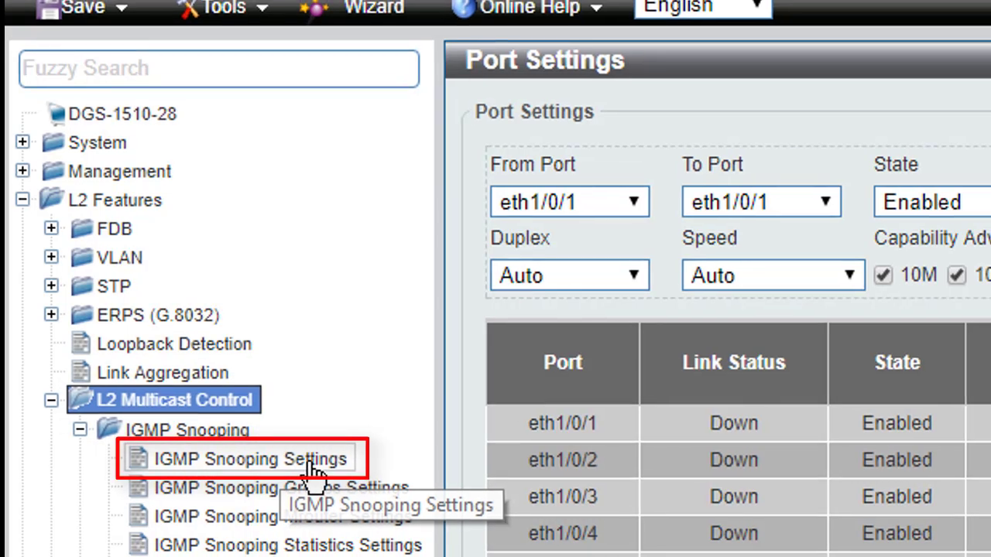
{"action": "left_click", "coordinate": [315, 462]}
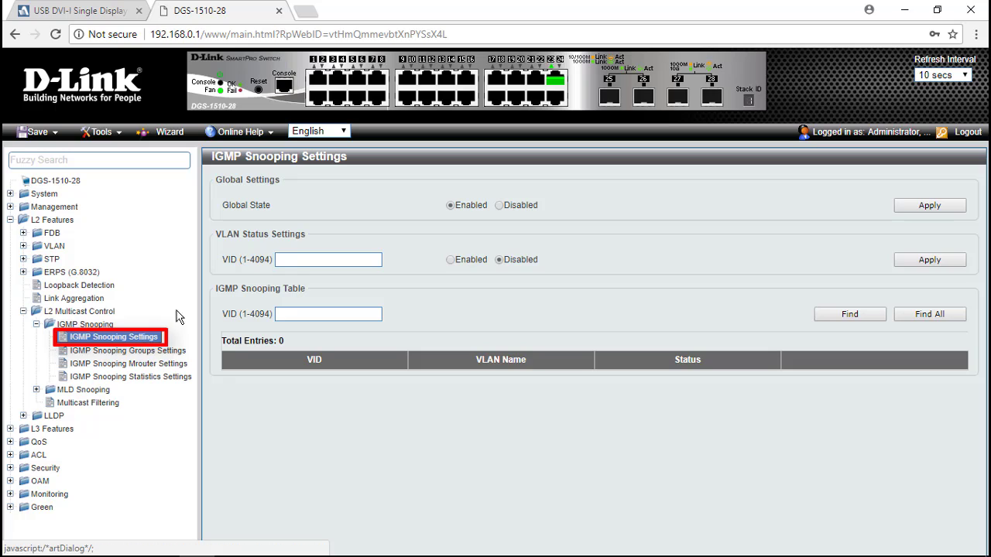
{"action": "left_click", "coordinate": [499, 206]}
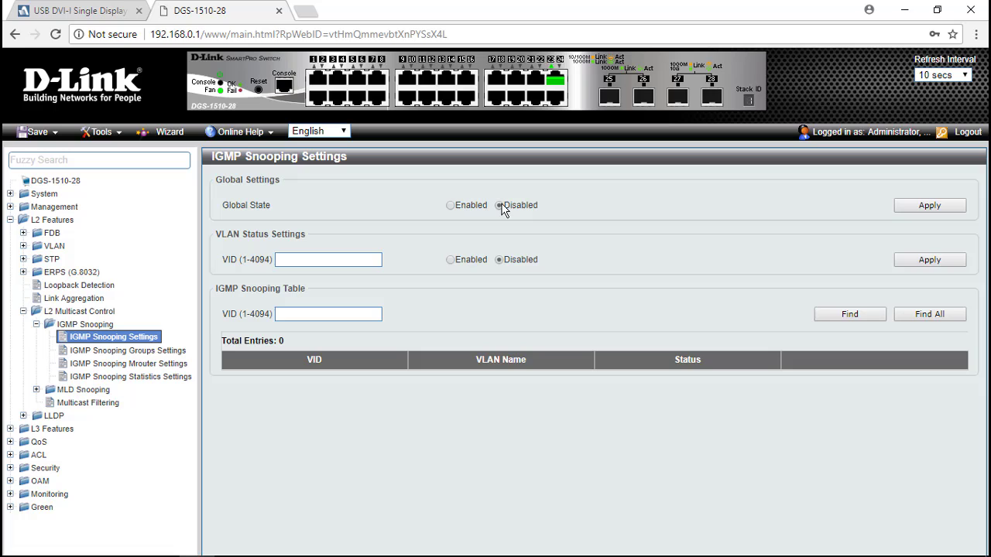
{"action": "left_click", "coordinate": [452, 207]}
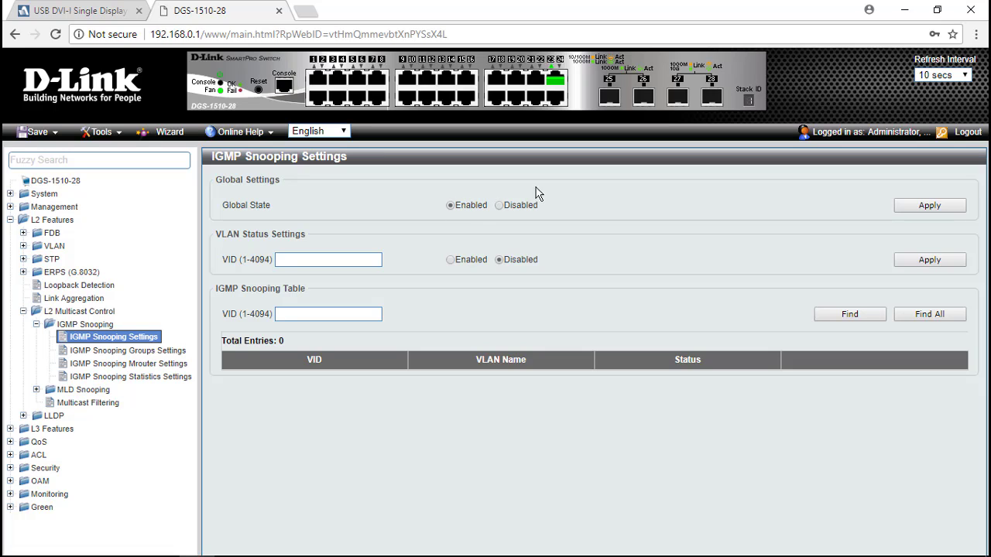
{"action": "left_click", "coordinate": [927, 211]}
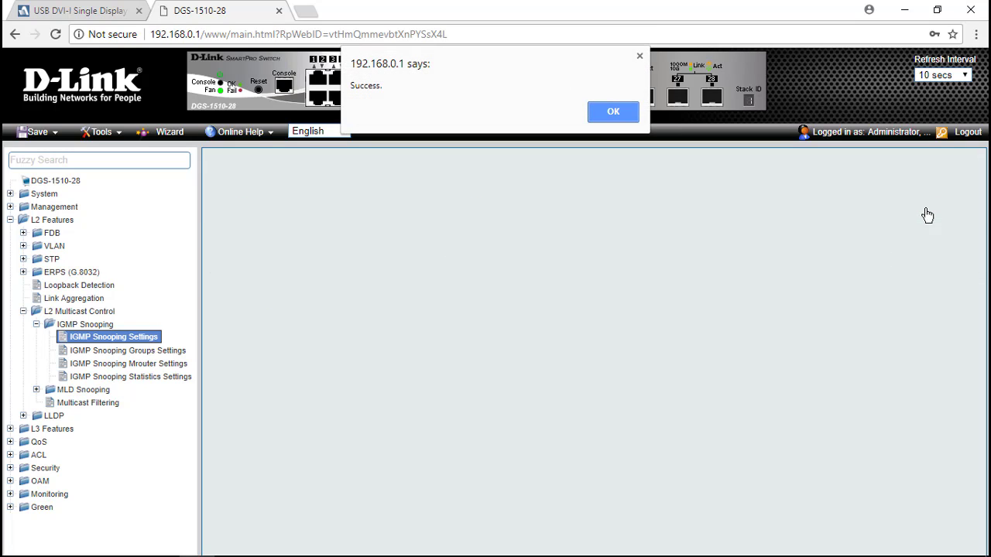
{"action": "left_click", "coordinate": [613, 113]}
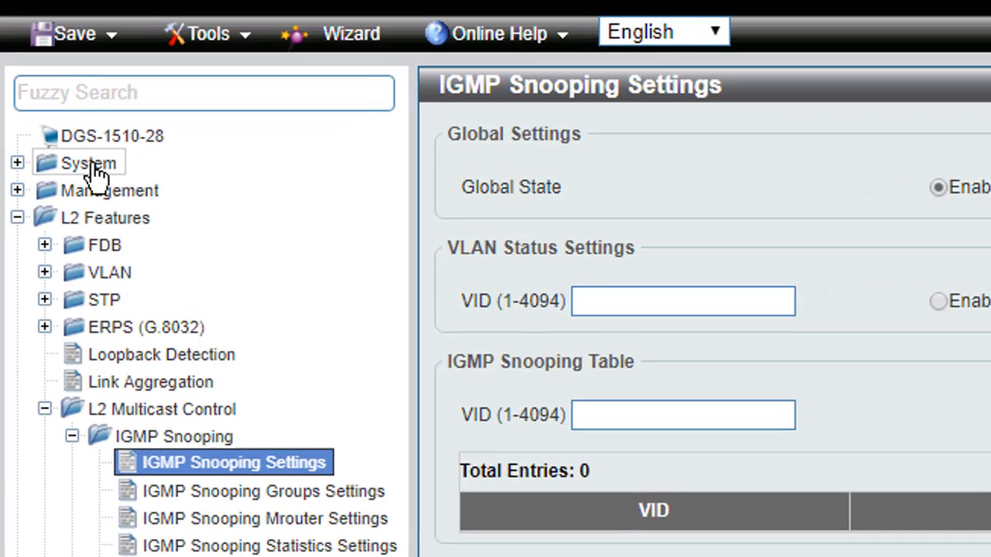
In System > Port Configuration > Port Settings, set ports eth1/0/1 to eth1/0/28 to Flow Control On and apply
{"action": "left_click", "coordinate": [81, 165]}
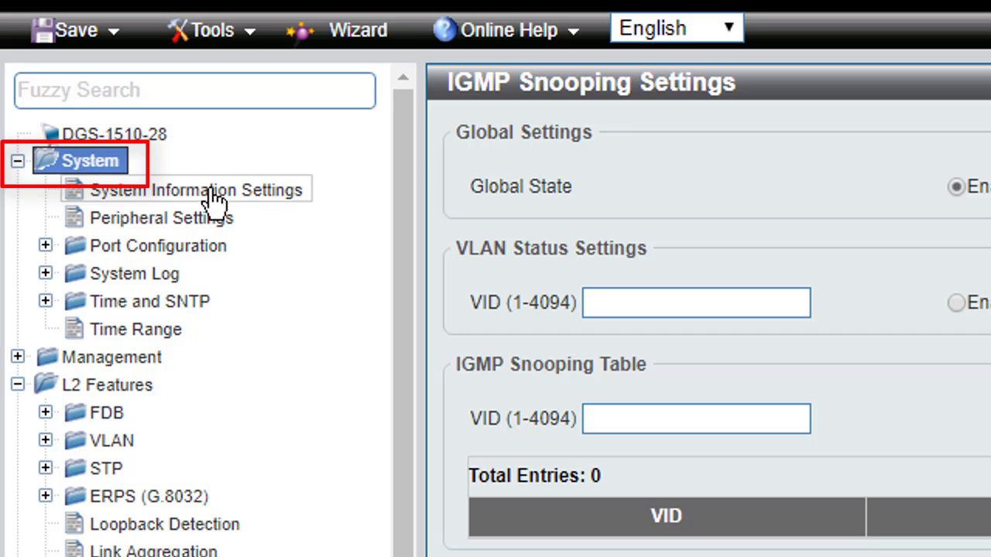
{"action": "left_click", "coordinate": [231, 248]}
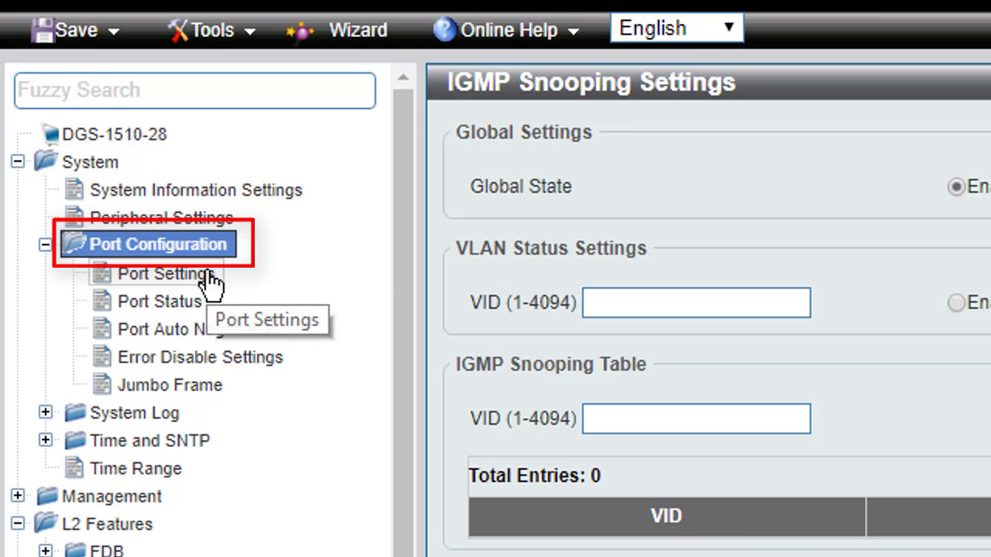
{"action": "left_click", "coordinate": [209, 278]}
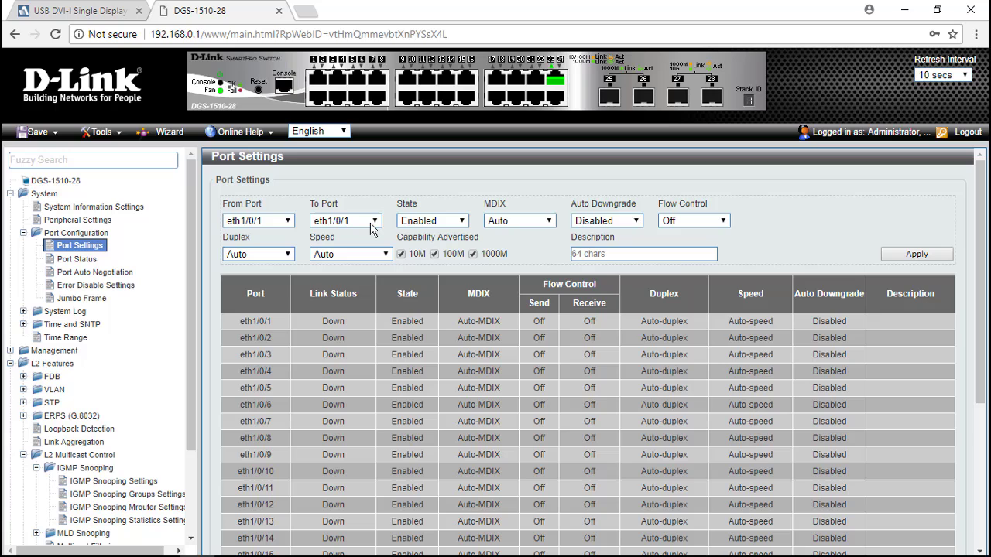
{"action": "left_click", "coordinate": [372, 222]}
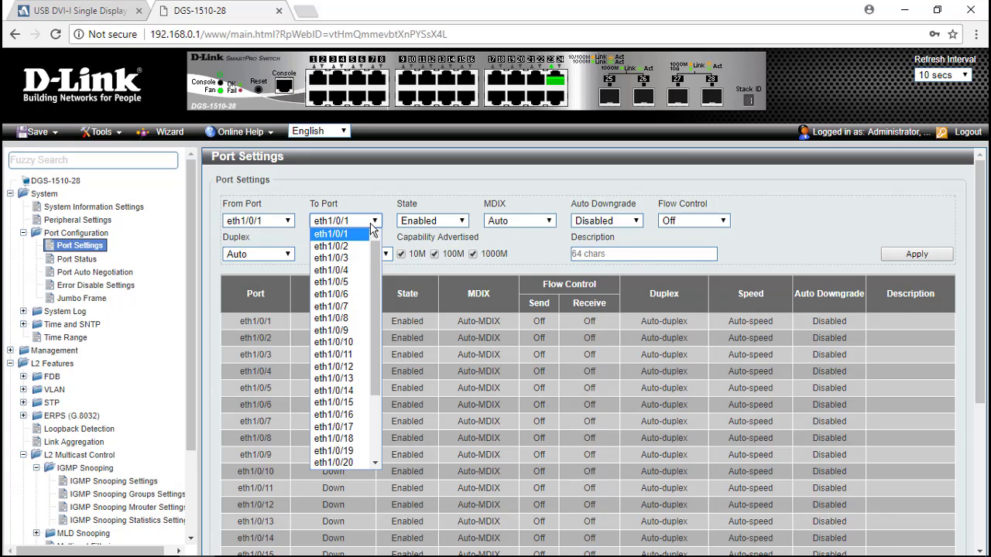
{"action": "scroll", "coordinate": [373, 317], "scroll_direction": "down", "scroll_amount": 3}
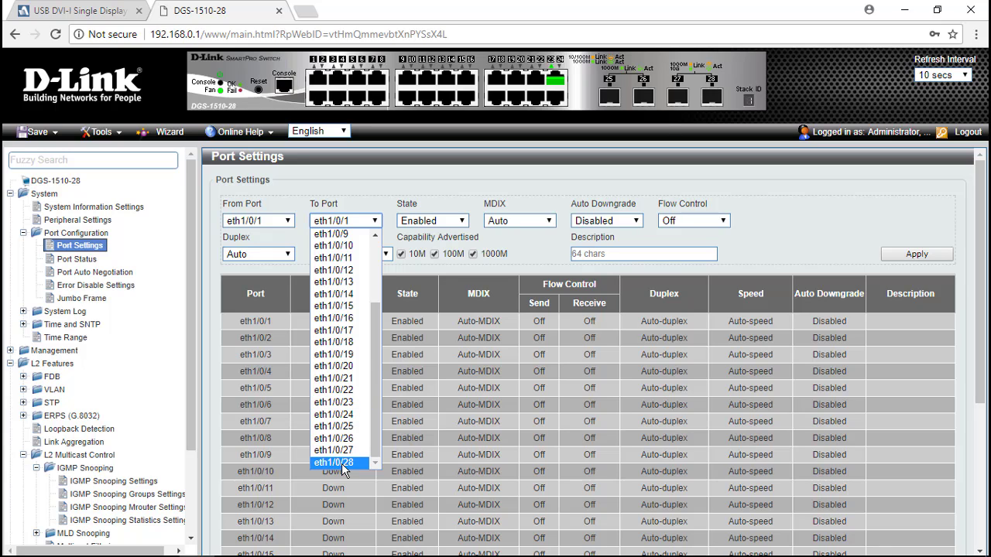
{"action": "left_click", "coordinate": [340, 463]}
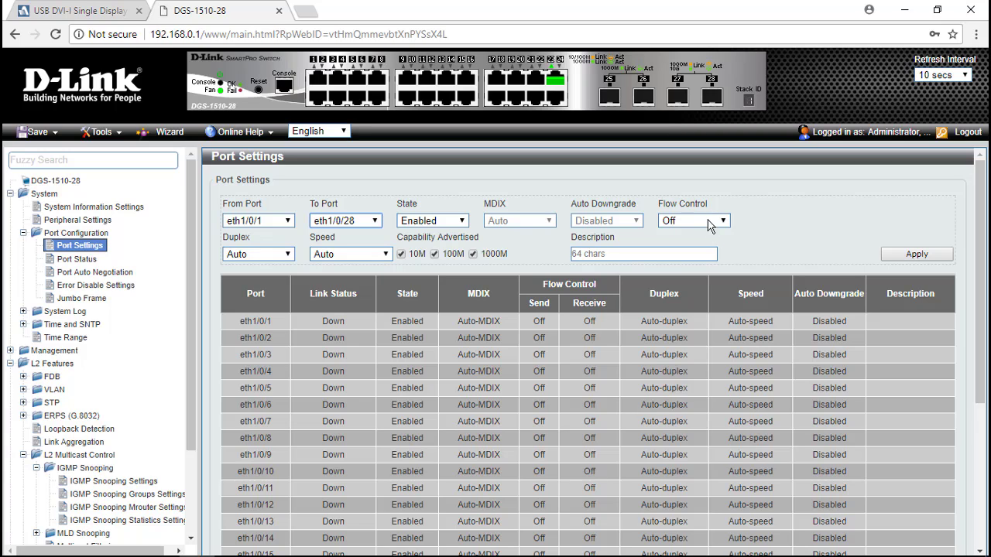
{"action": "left_click", "coordinate": [709, 223]}
{"action": "left_click", "coordinate": [704, 243]}
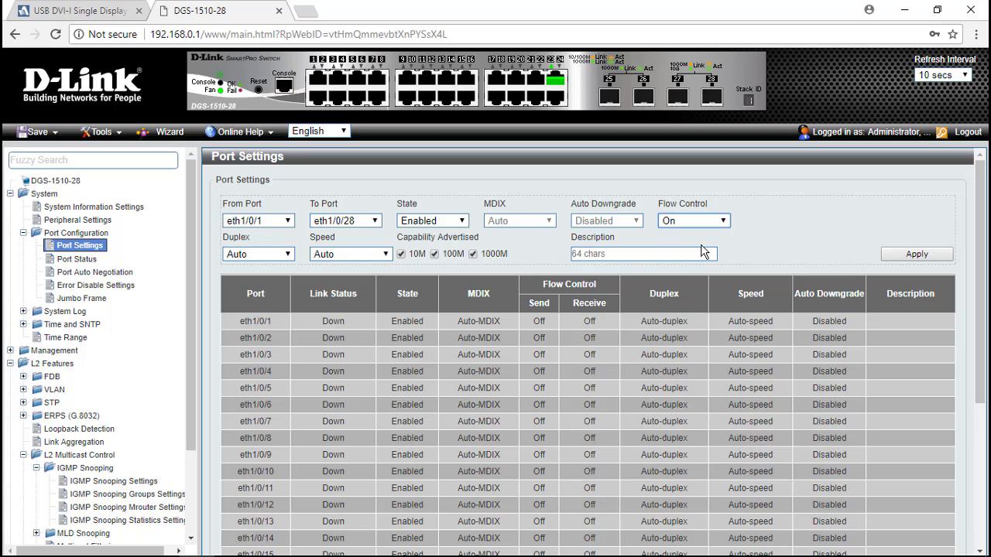
{"action": "left_click", "coordinate": [924, 258]}
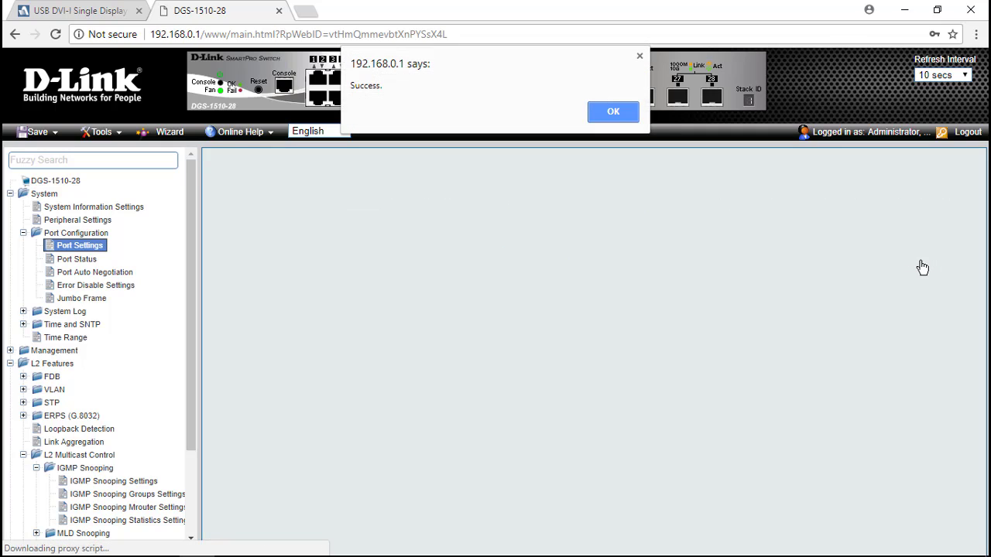
{"action": "left_click", "coordinate": [620, 117]}
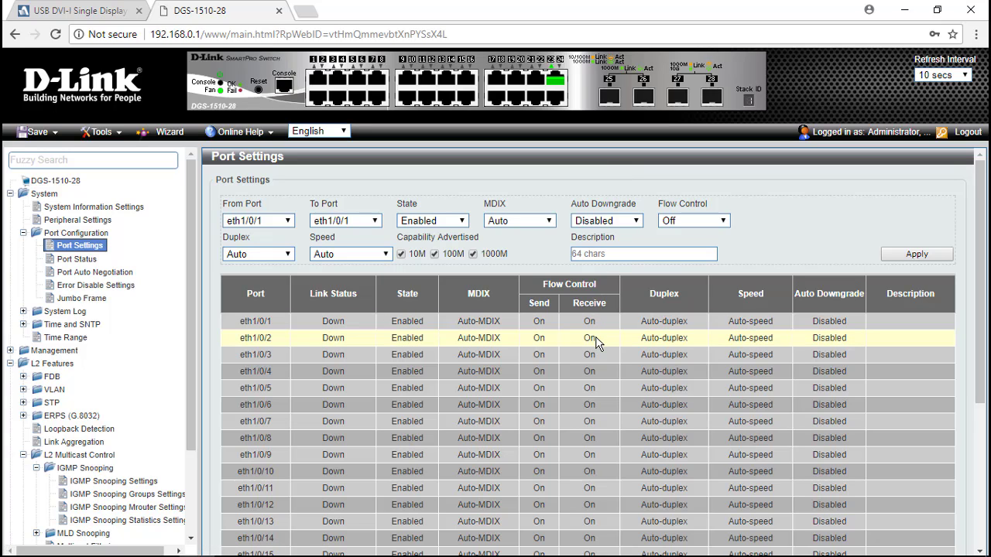
{"action": "scroll", "coordinate": [592, 345], "scroll_direction": "down", "scroll_amount": 5}
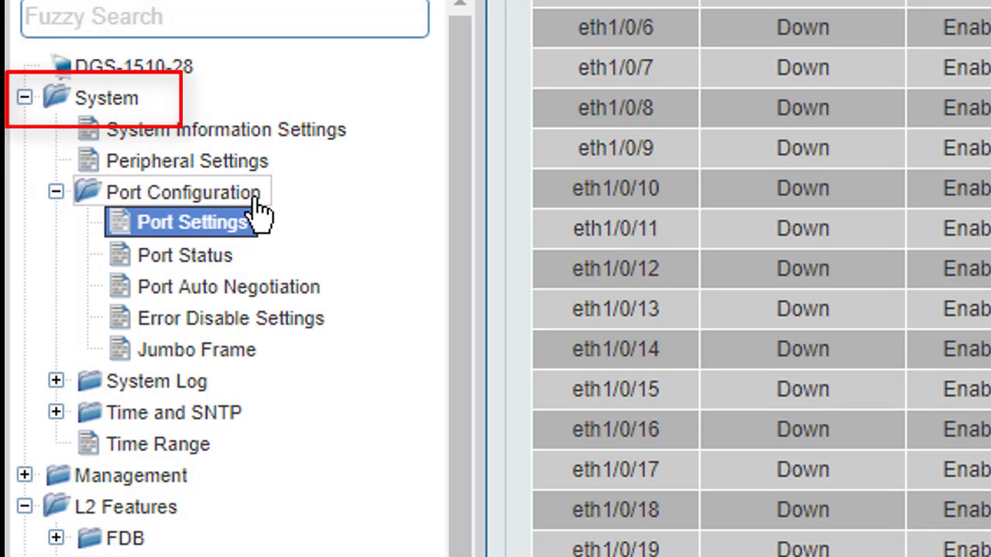
On the Jumbo Frame page, change ports eth1/0/1 to eth1/0/28 from 1536 to a 9216-byte maximum frame size and apply
{"action": "left_click", "coordinate": [254, 358]}
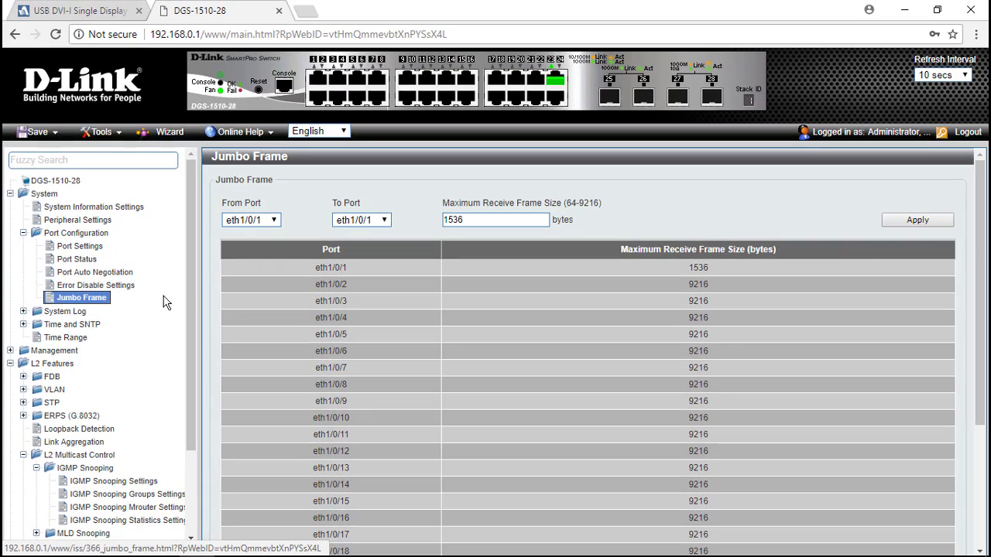
{"action": "left_click", "coordinate": [380, 223]}
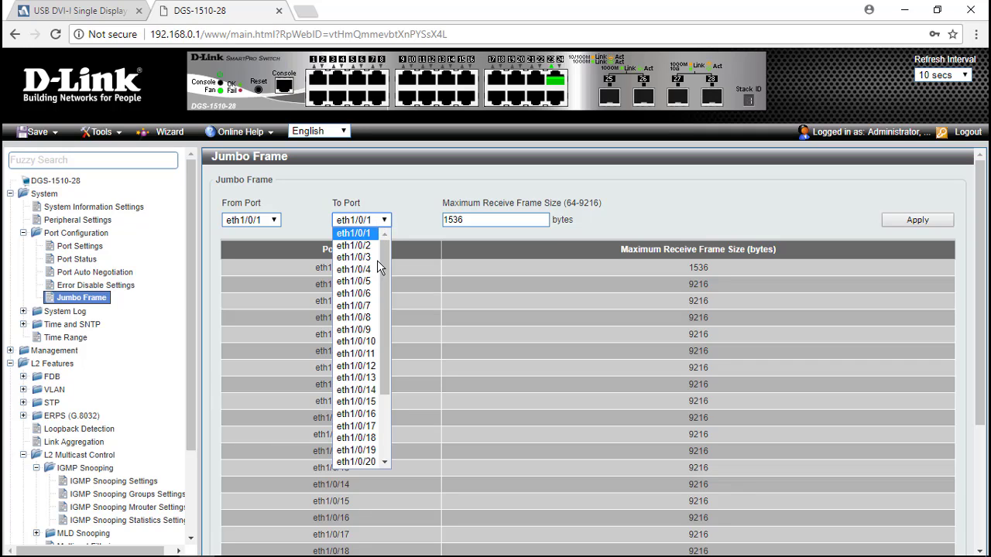
{"action": "scroll", "coordinate": [364, 407], "scroll_direction": "down", "scroll_amount": 2}
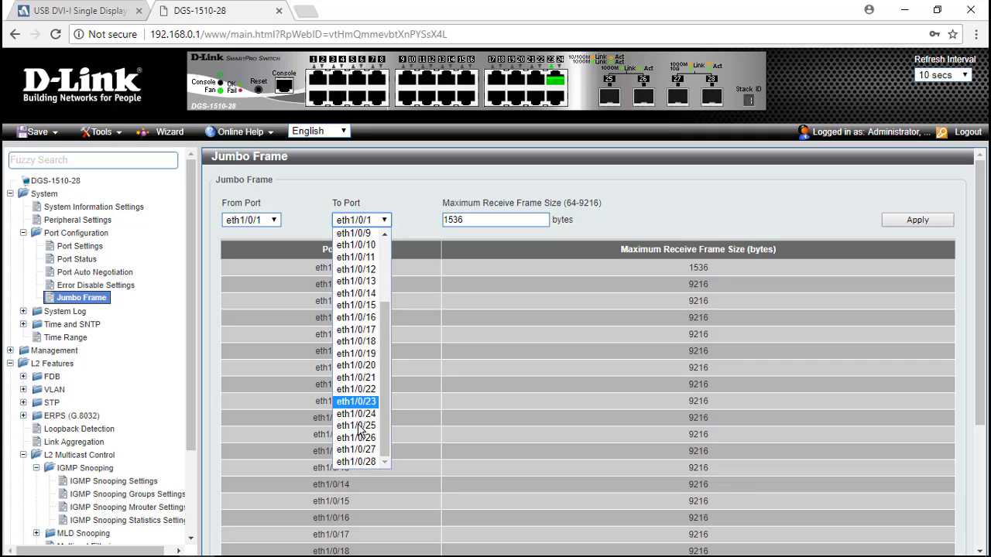
{"action": "left_click", "coordinate": [367, 462]}
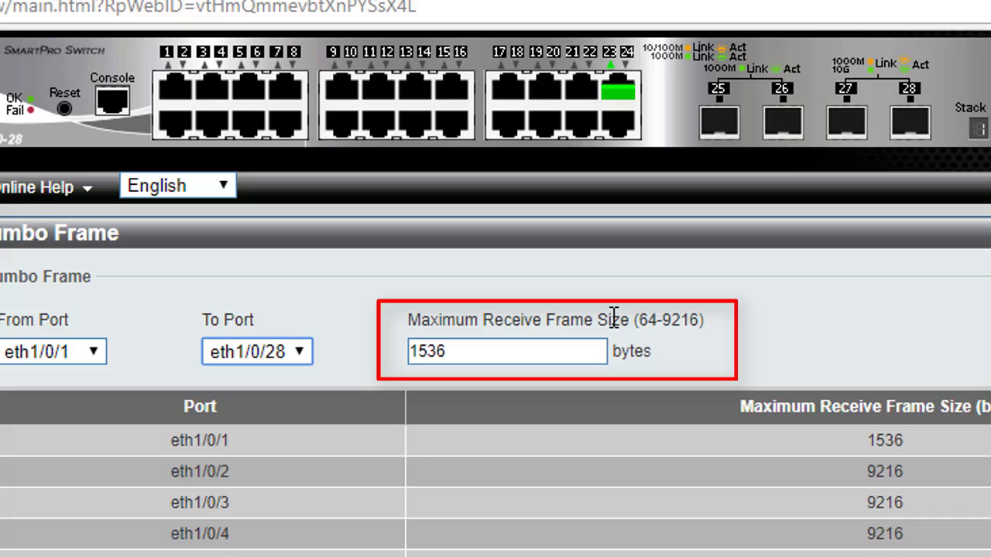
{"action": "double_click", "coordinate": [482, 350]}
{"action": "mouse_move", "coordinate": [483, 350]}
{"action": "left_mouse_down"}
{"action": "mouse_move", "coordinate": [403, 354]}
{"action": "mouse_move", "coordinate": [490, 357]}
{"action": "left_mouse_up"}
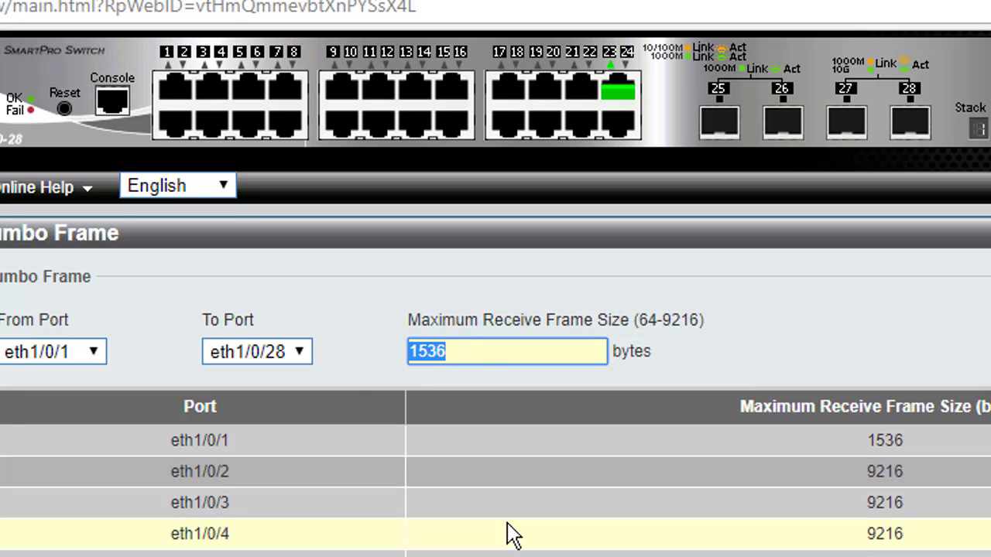
{"action": "type", "text": "9"}
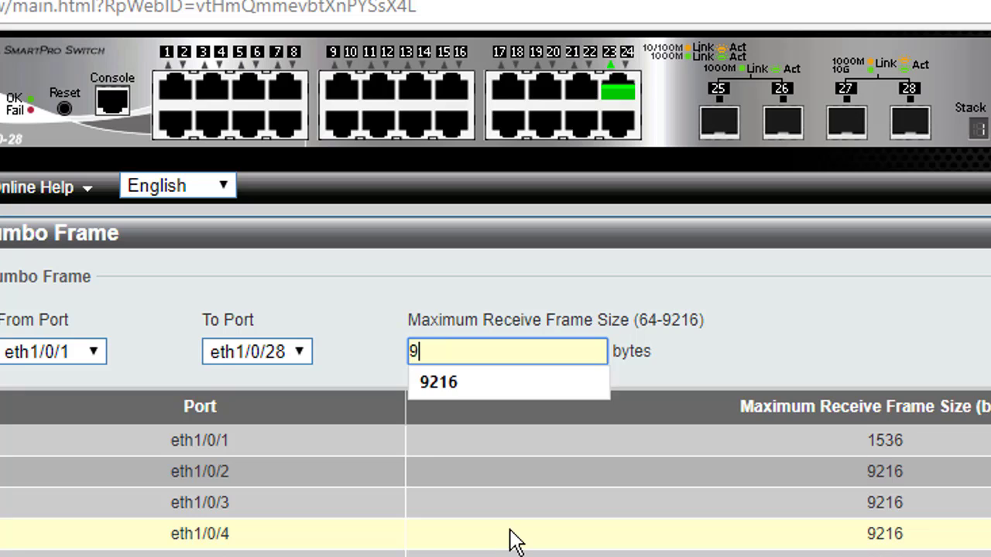
{"action": "type", "text": "216"}
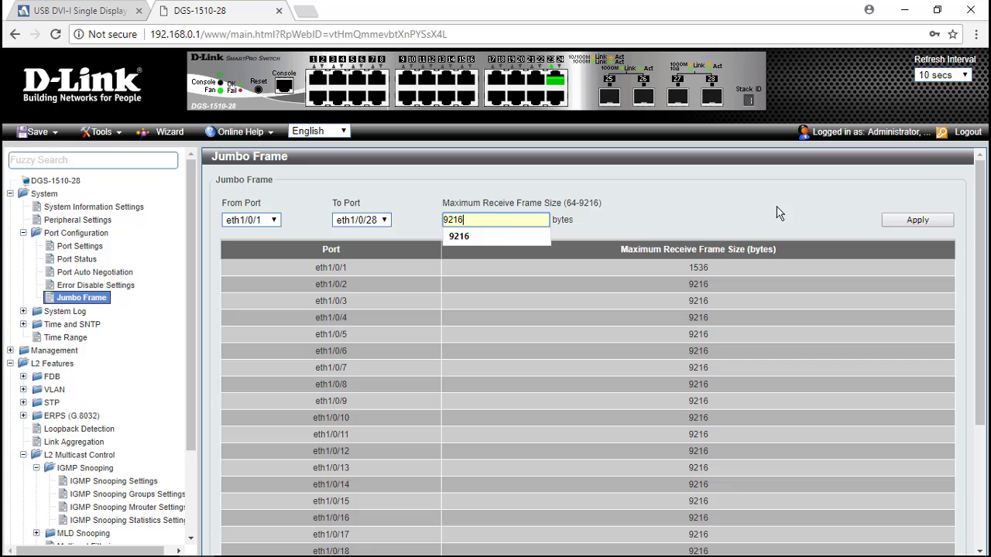
{"action": "left_click", "coordinate": [911, 223]}
{"action": "left_click", "coordinate": [912, 223]}
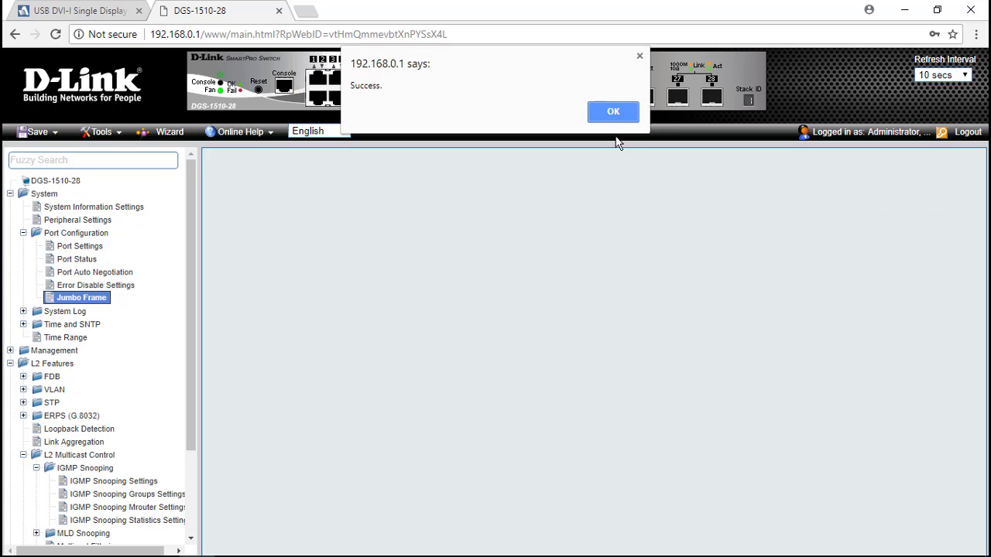
{"action": "left_click", "coordinate": [622, 112]}
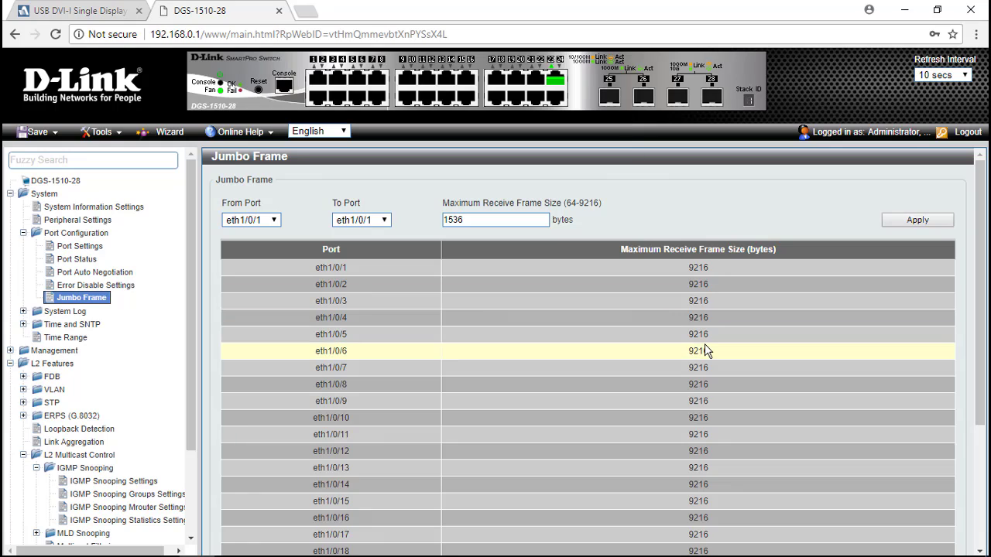